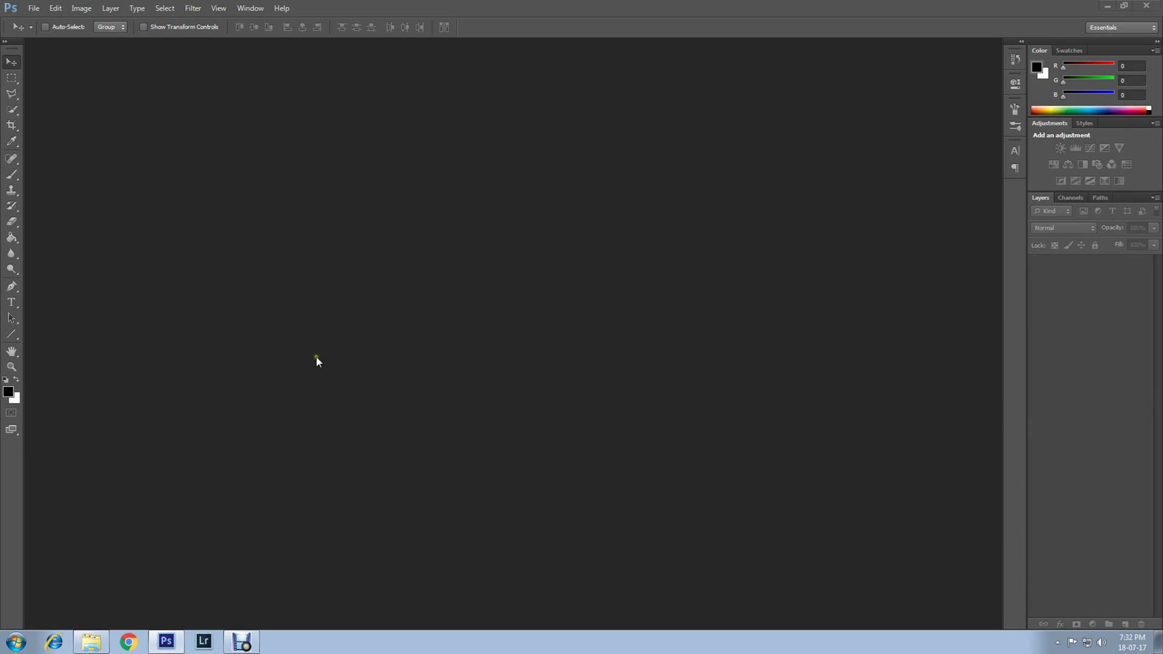
- Open the photo 00000000.jpg for editing
left_click(33, 8)
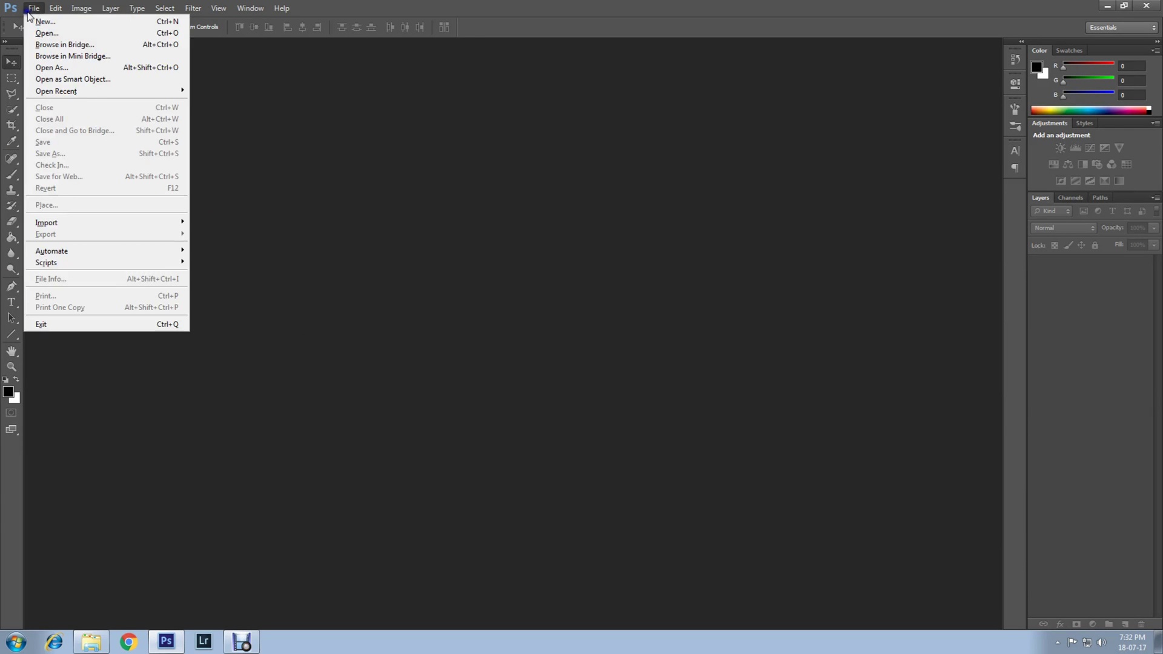
left_click(37, 30)
double_click(583, 212)
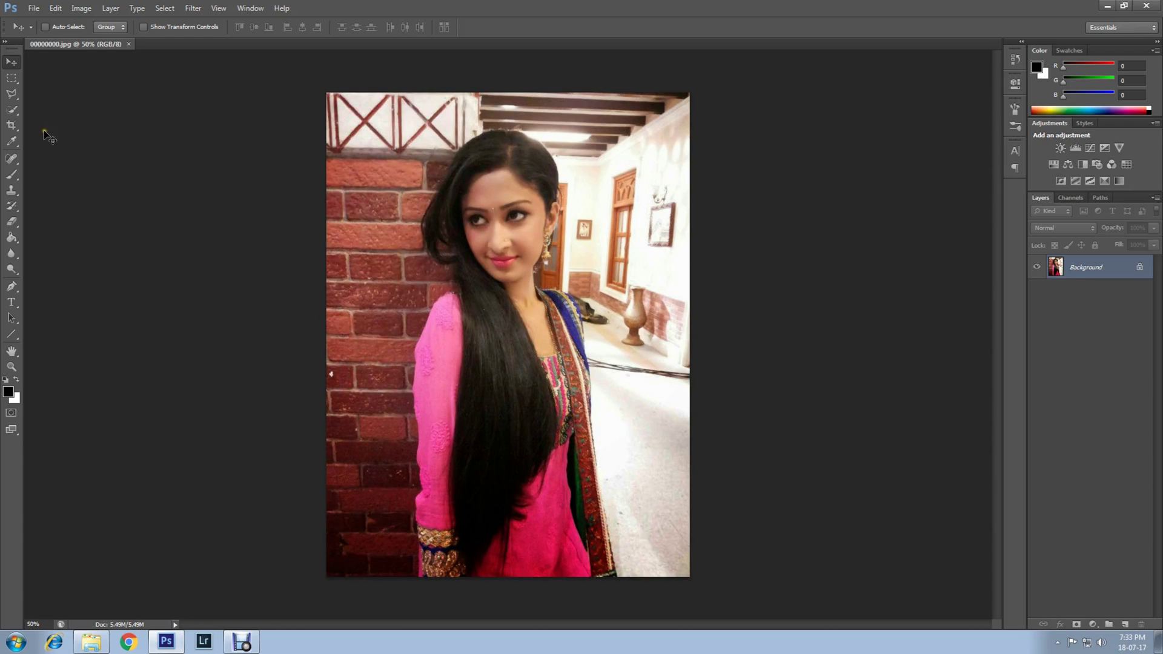
- Select the woman's hair, face and clothing with the Quick Selection tool
left_click_drag(20, 114, 80, 108)
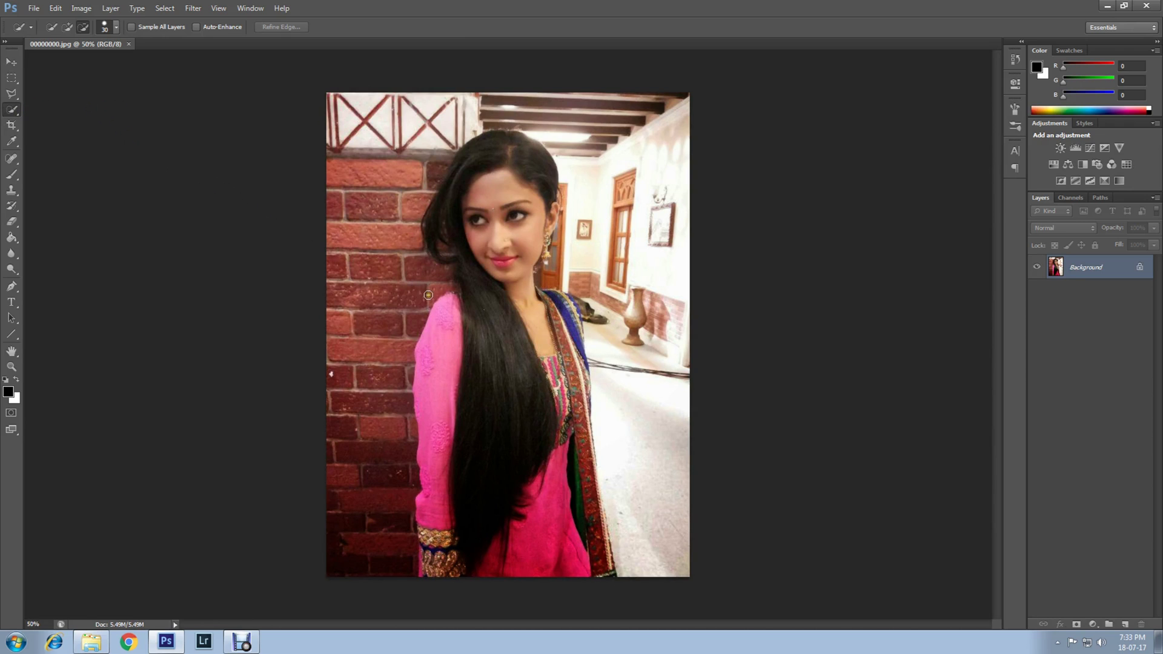
mouse_move(471, 229)
left_mouse_down()
mouse_move(467, 181)
mouse_move(492, 339)
mouse_move(457, 412)
mouse_move(543, 430)
mouse_move(567, 449)
mouse_move(574, 478)
mouse_move(572, 435)
mouse_move(549, 411)
left_mouse_up()
mouse_move(475, 275)
left_mouse_down()
mouse_move(460, 212)
mouse_move(494, 215)
mouse_move(508, 310)
mouse_move(539, 373)
left_mouse_up()
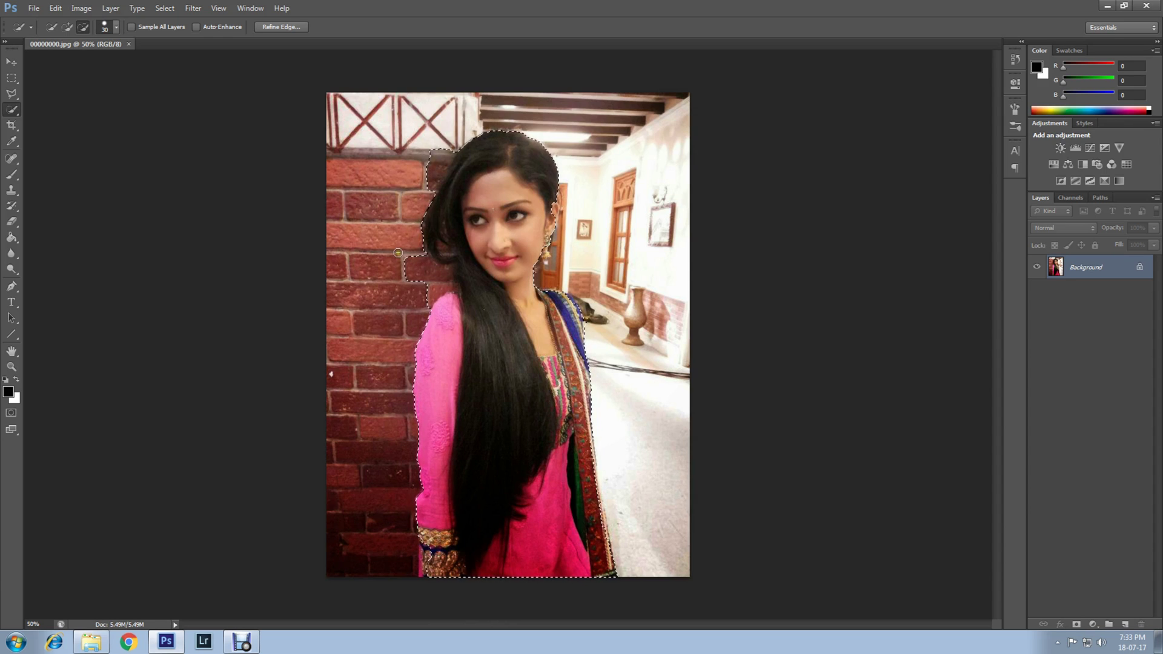
- Subtract the brick wall areas beside the hair and above the shoulder from the selection
left_click(85, 25)
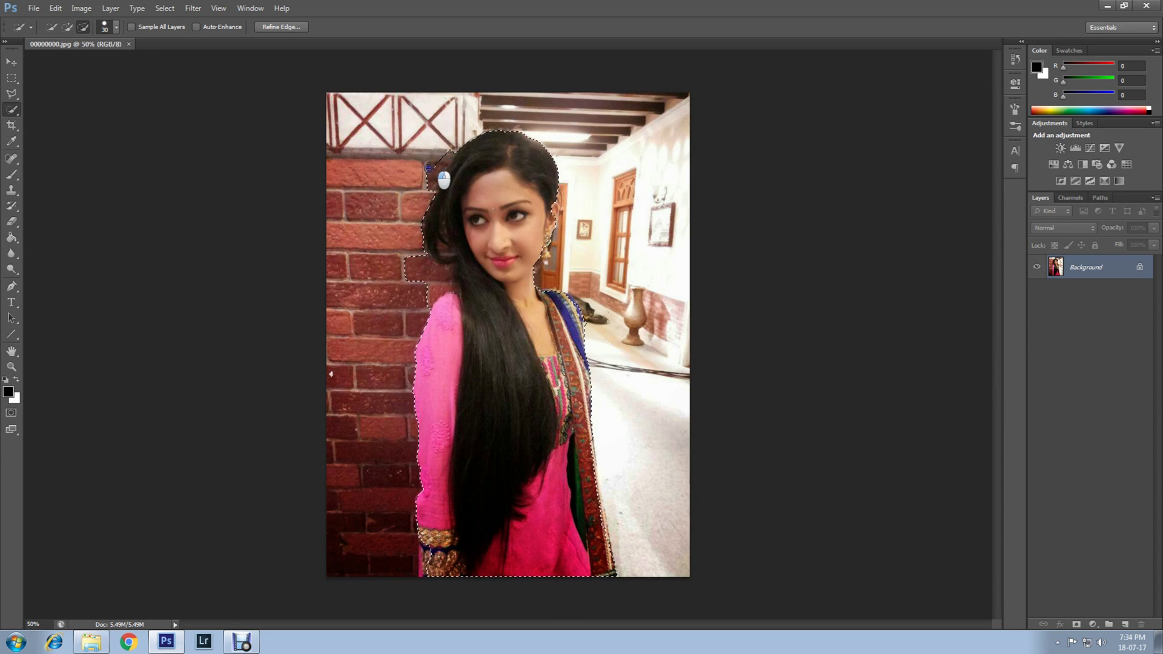
left_click(429, 171)
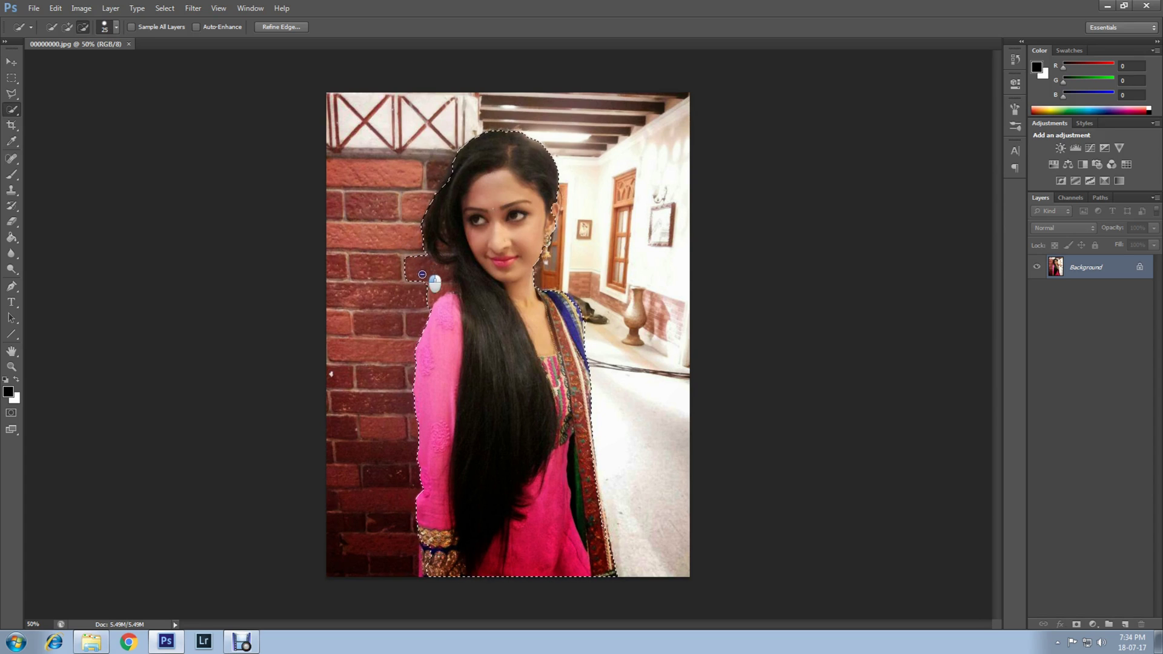
mouse_move(424, 283)
left_mouse_down()
mouse_move(433, 289)
mouse_move(419, 286)
left_mouse_up()
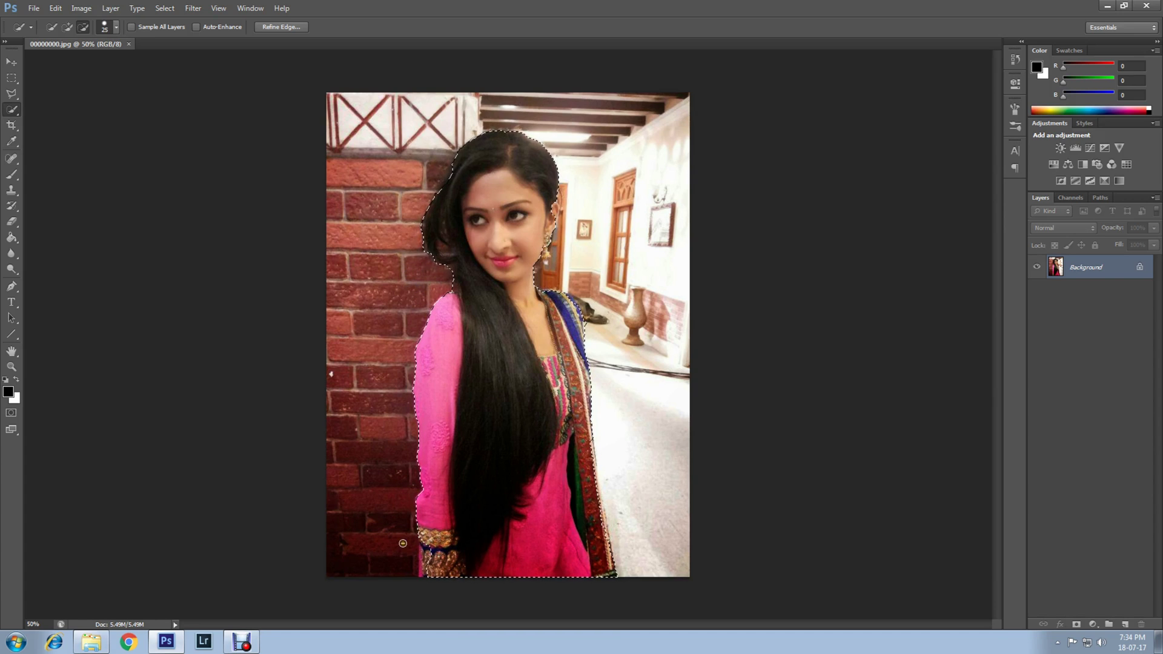
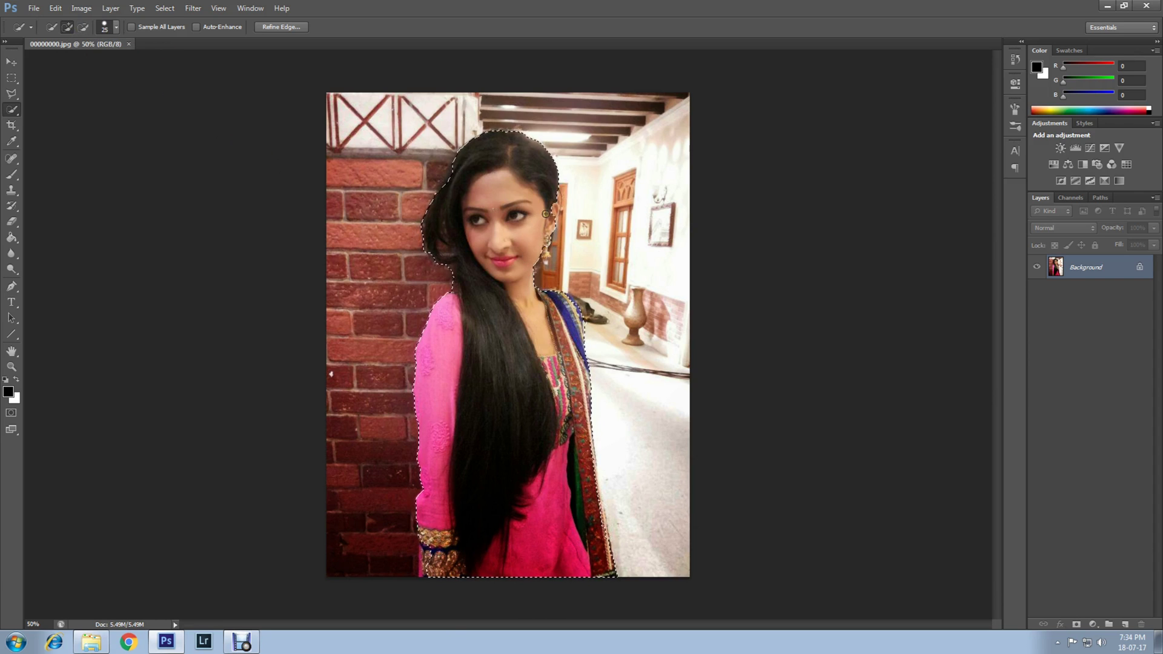
- Add the missing ear edge to the selection, undoing the spill onto the door frame and reducing the brush size to 15
left_click_drag(555, 212, 555, 209)
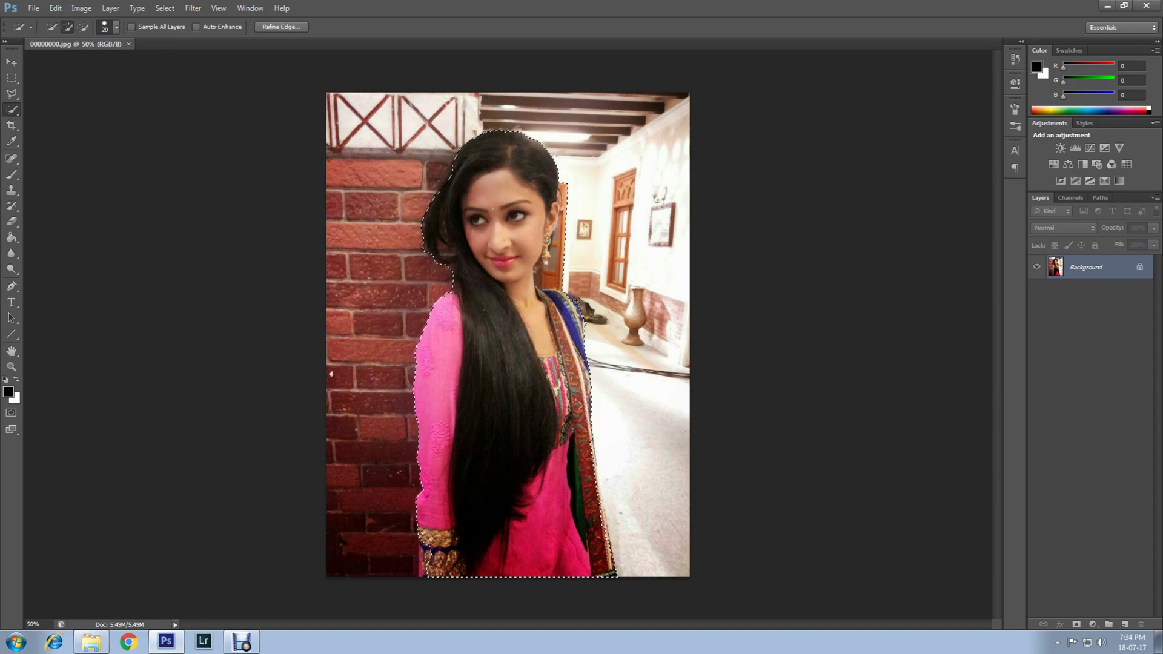
key("ctrl+z")
key("bracketleft")
- Refine the selection edge along both sides of the woman's outline, and invert the selection to cover the background
right_click(619, 249)
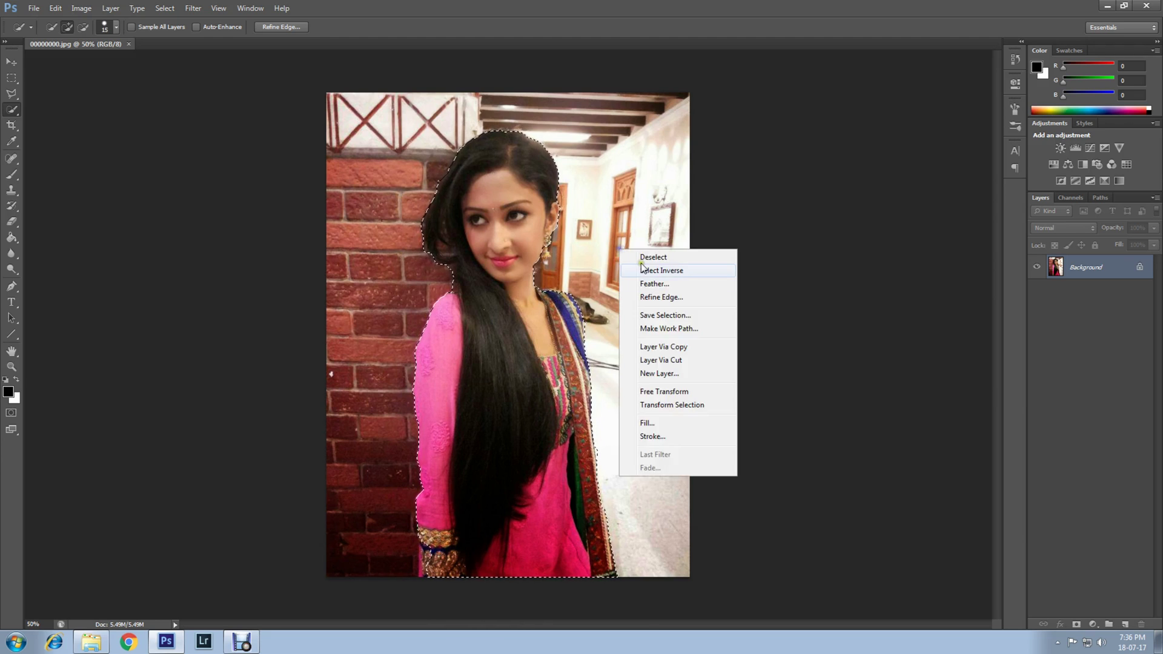
left_click(660, 299)
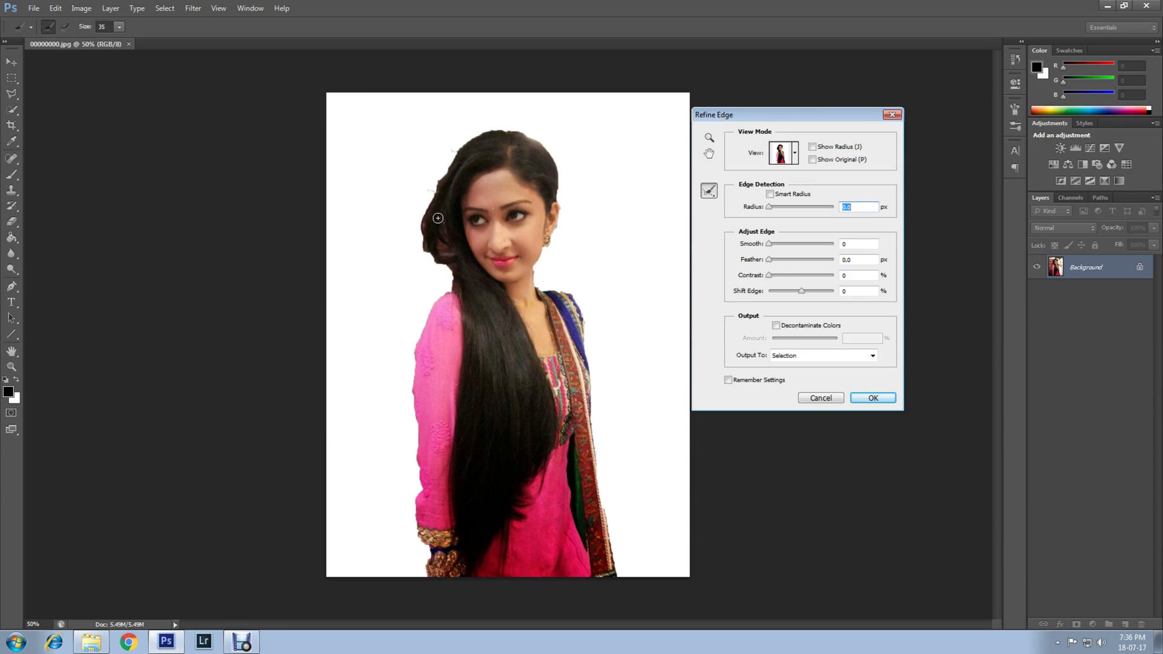
left_click(453, 153)
mouse_move(453, 154)
left_mouse_down()
mouse_move(426, 224)
mouse_move(449, 280)
mouse_move(424, 324)
mouse_move(414, 467)
mouse_move(416, 538)
mouse_move(432, 569)
left_mouse_up()
mouse_move(516, 128)
left_mouse_down()
mouse_move(549, 151)
mouse_move(559, 192)
mouse_move(537, 288)
mouse_move(581, 307)
mouse_move(586, 428)
mouse_move(623, 572)
left_mouse_up()
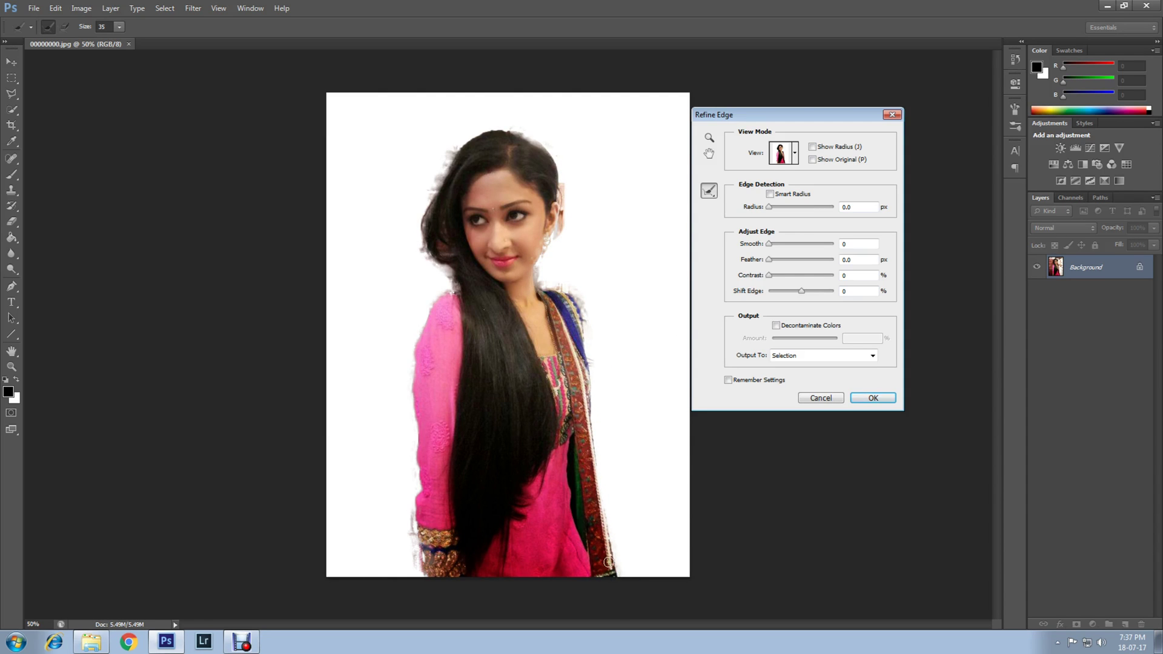
left_click(876, 399)
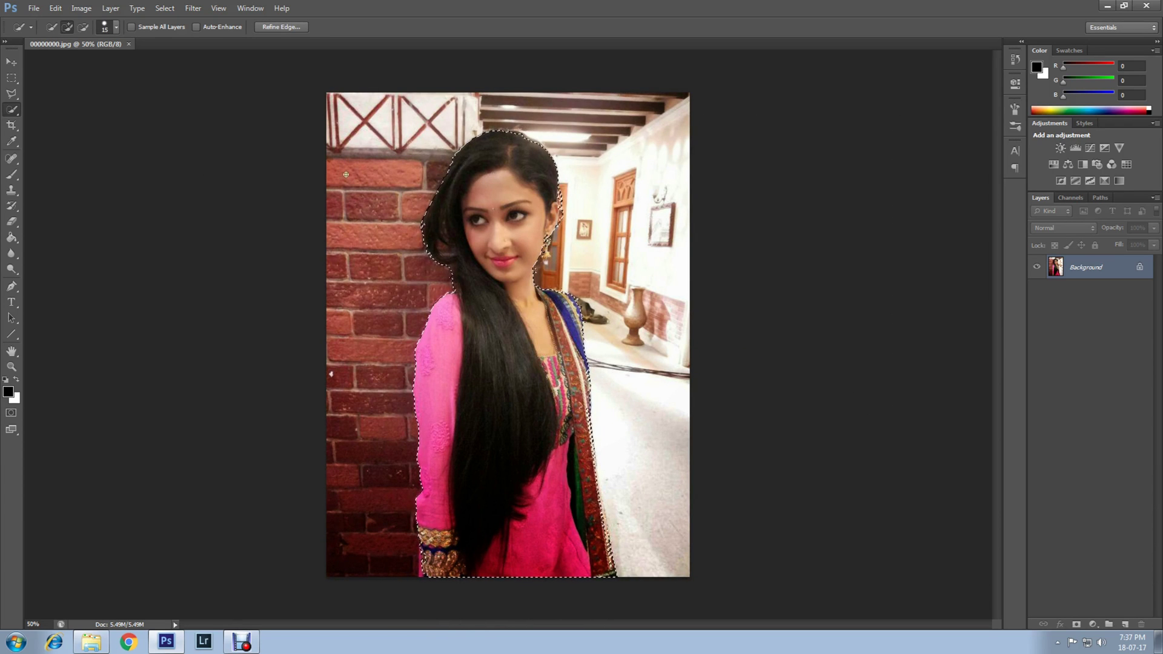
left_click(161, 8)
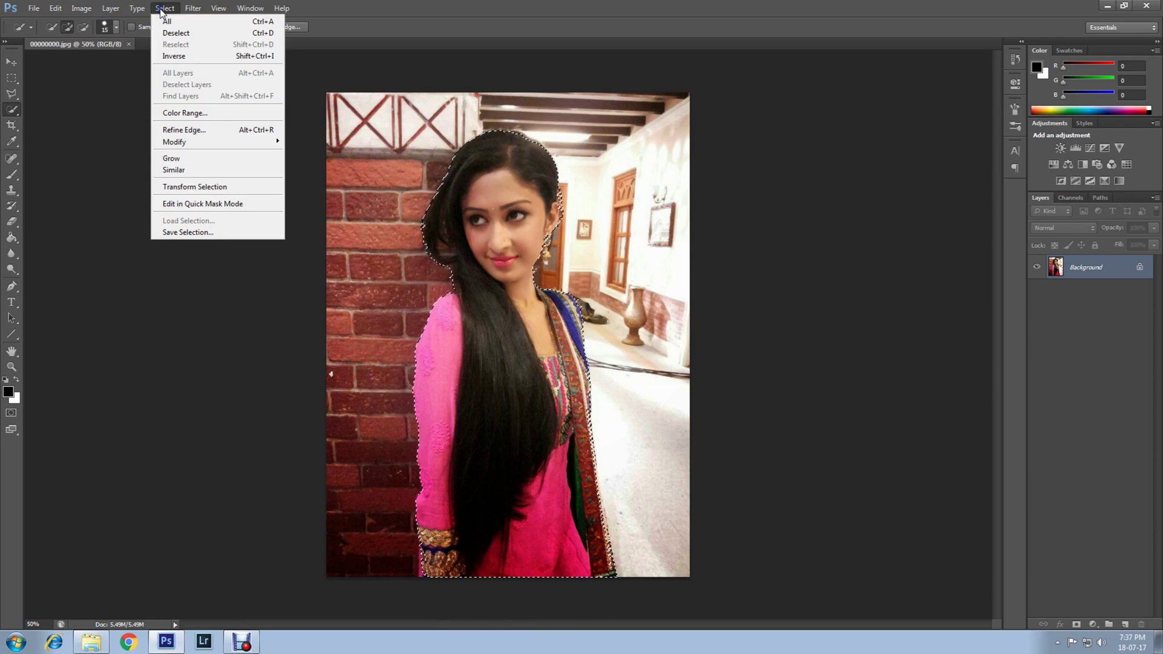
left_click(179, 55)
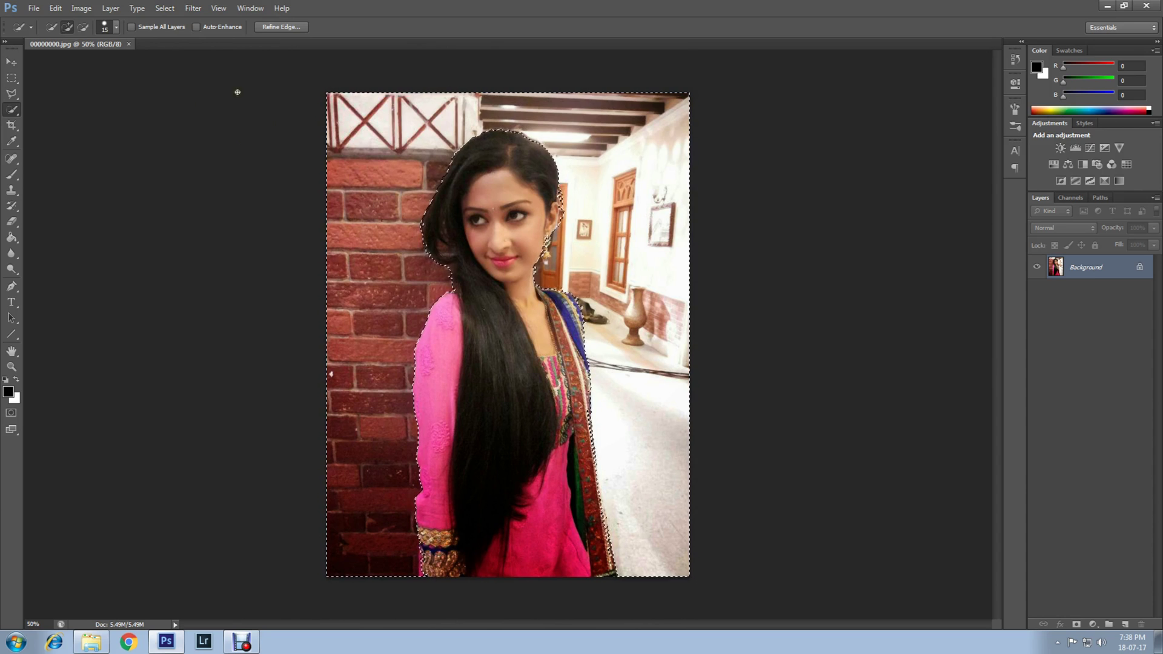
- Try a Spin Radial Blur of about 40 at Good quality on the selected background, and undo it
left_click(193, 8)
mouse_move(330, 130)
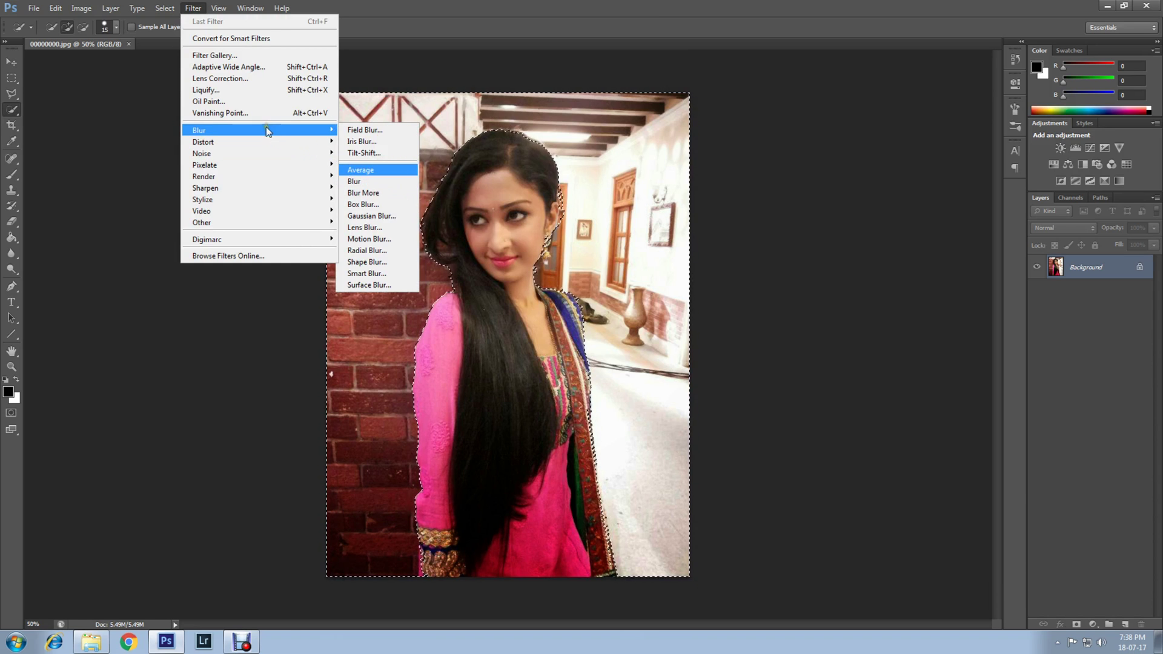
left_click(367, 250)
left_click_drag(627, 163, 807, 179)
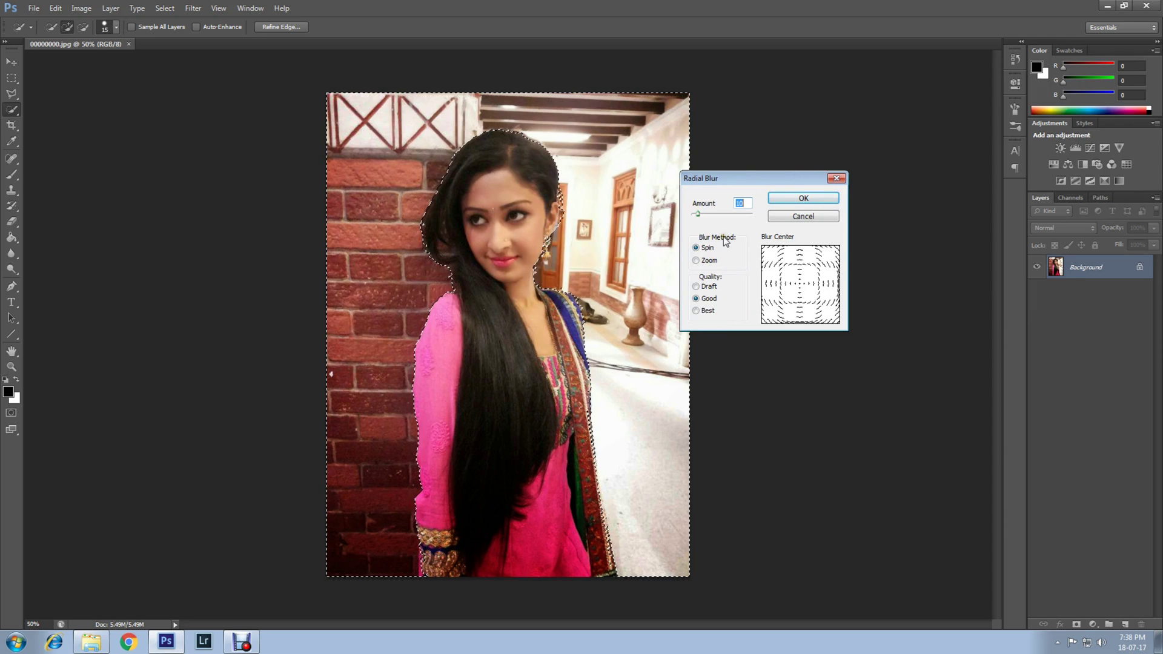
left_click_drag(700, 215, 718, 219)
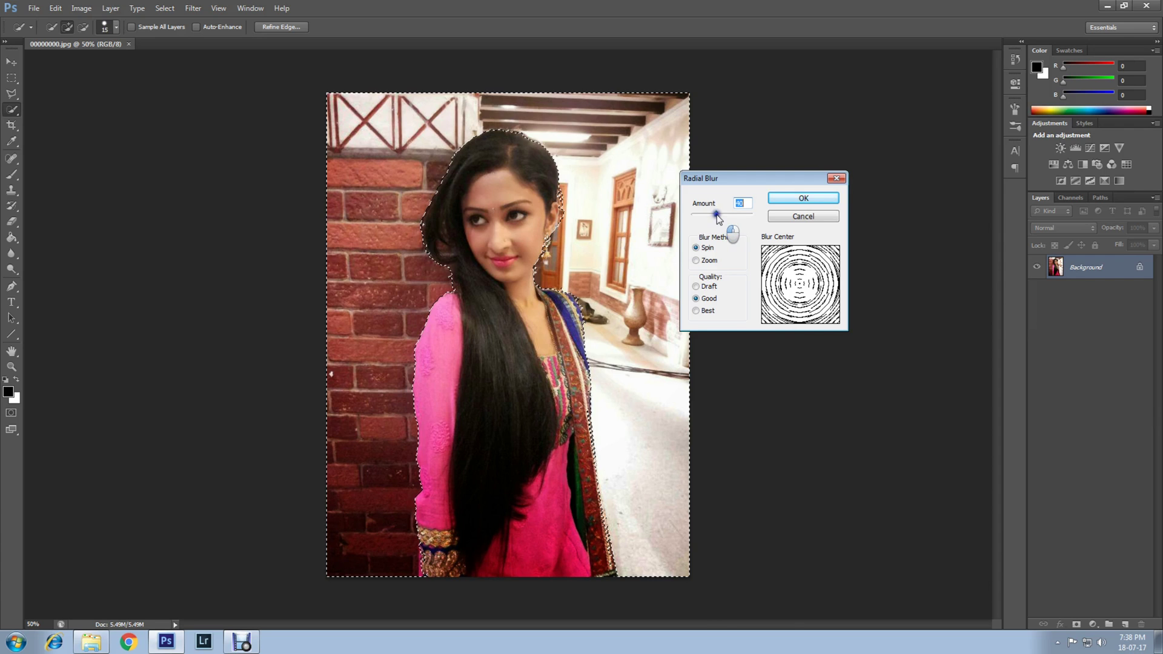
left_click_drag(717, 218, 719, 218)
left_click(788, 202)
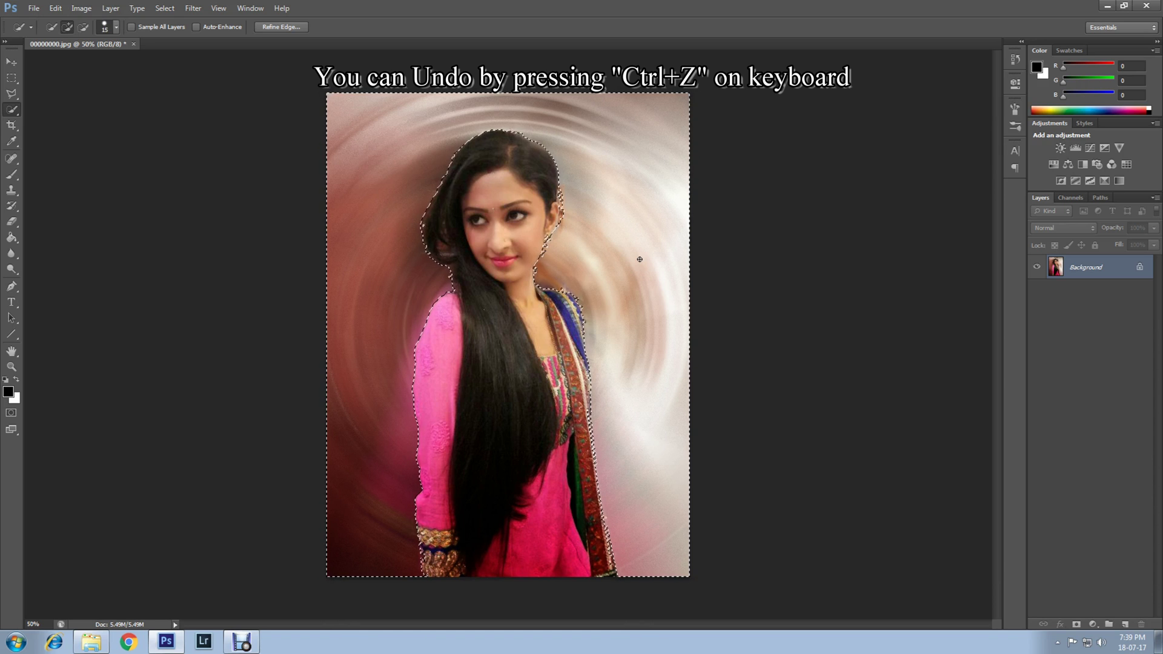
key("ctrl+z")
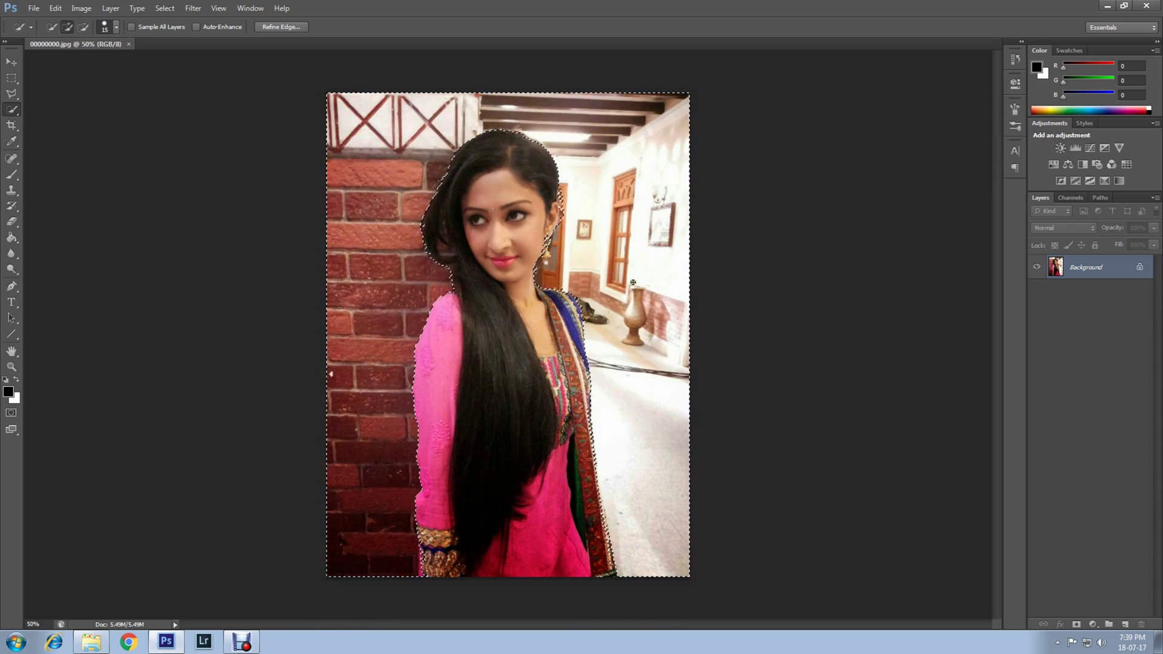
- Try a Motion Blur on the background at a 31° angle, setting the distance to 144 pixels and lowering it slightly, and undo the blur
left_click(200, 7)
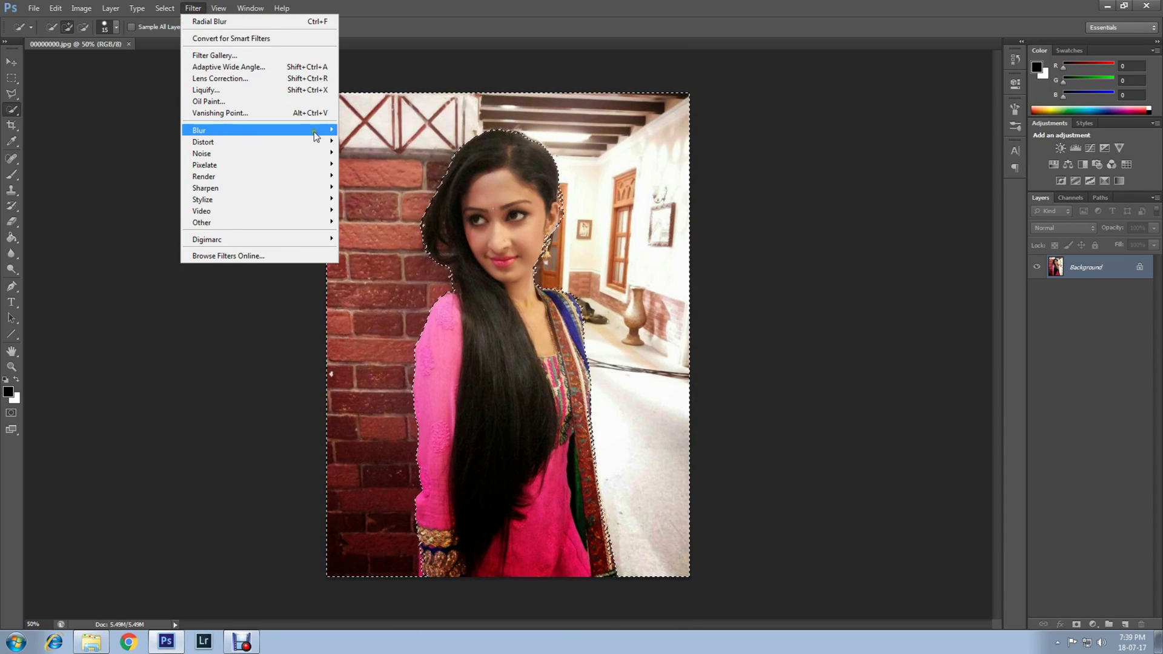
left_click(376, 241)
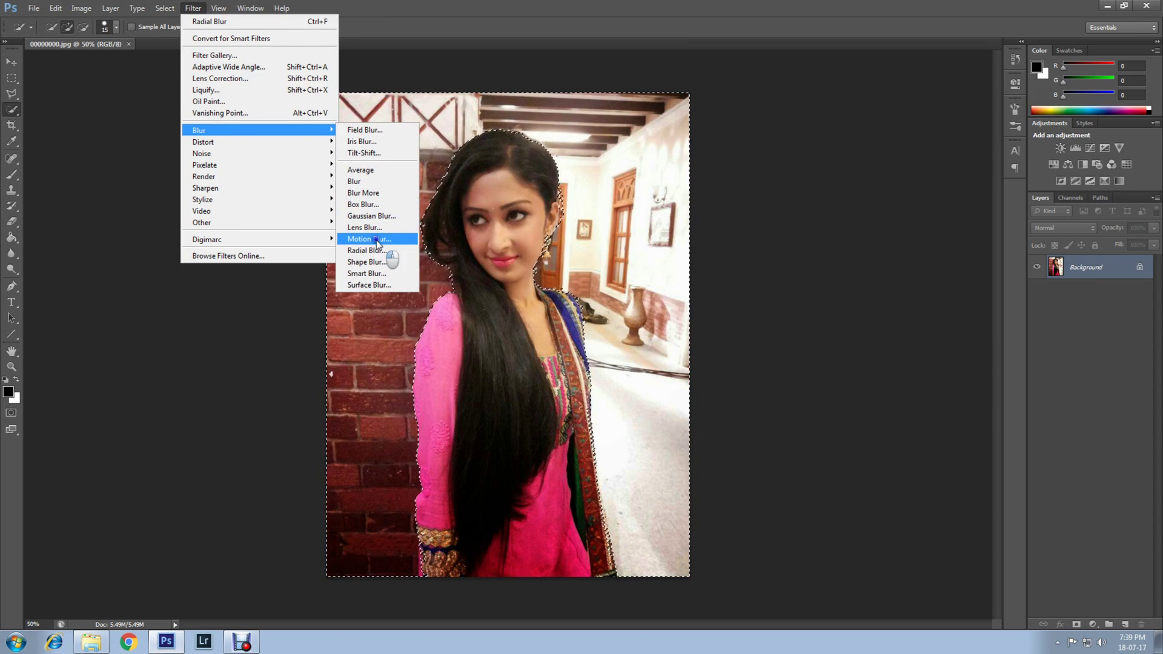
left_click_drag(588, 144, 721, 162)
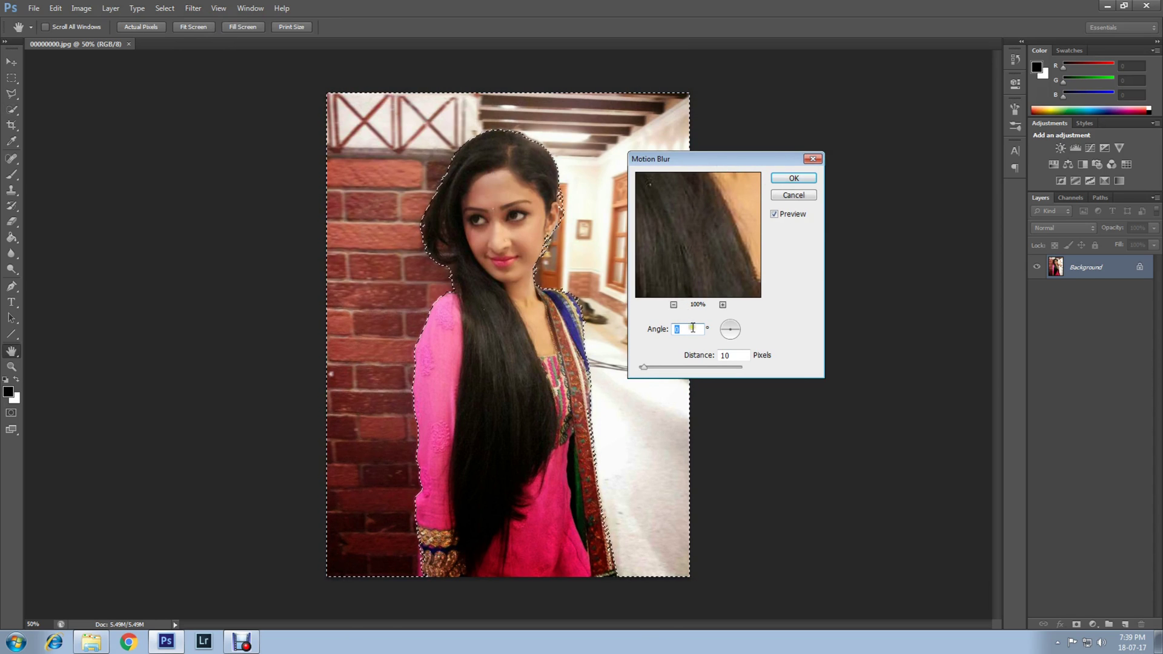
left_click_drag(644, 367, 684, 368)
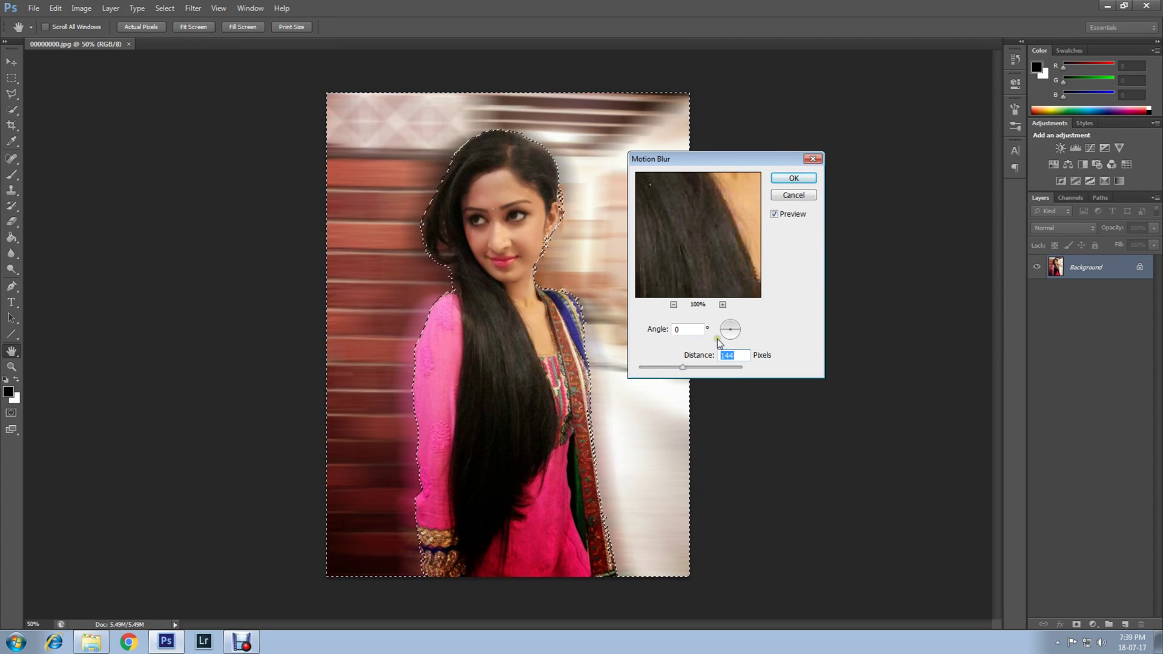
mouse_move(736, 332)
left_mouse_down()
mouse_move(745, 325)
mouse_move(735, 322)
left_mouse_up()
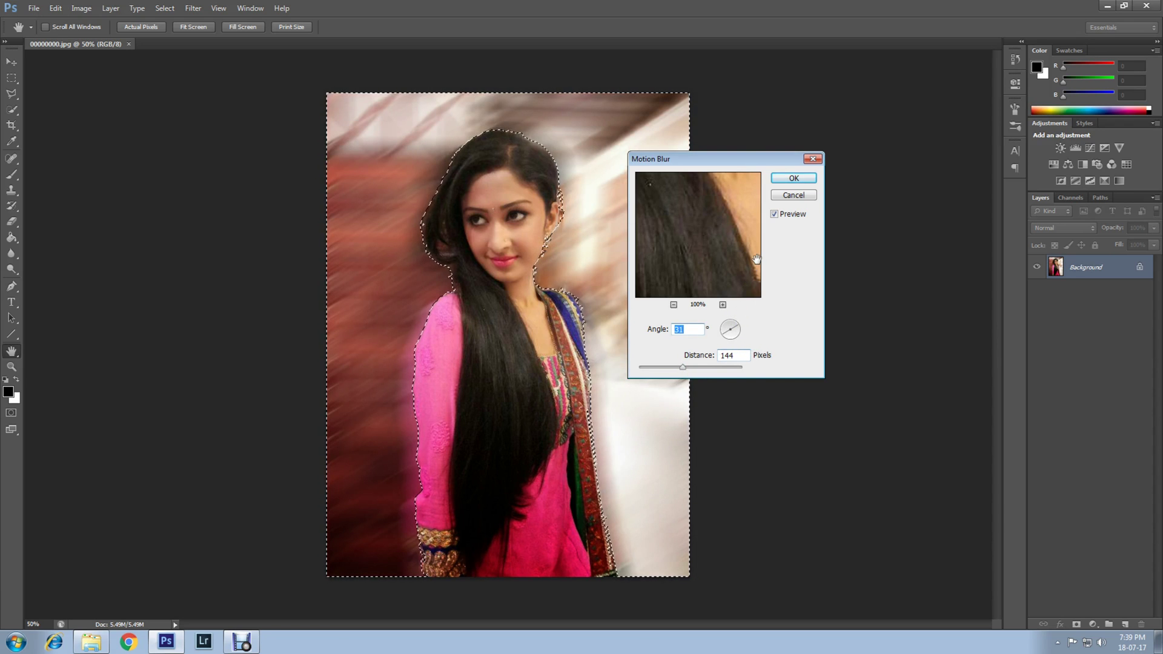
key("Tab")
key("Down")
key("Down")
key("Down")
key("Down")
key("Down")
key("Down")
key("Down")
key("Down")
key("Down")
key("Down")
key("Down")
key("Down")
key("Down")
key("Down")
key("Down")
key("Down")
key("Down")
key("Down")
left_click(796, 180)
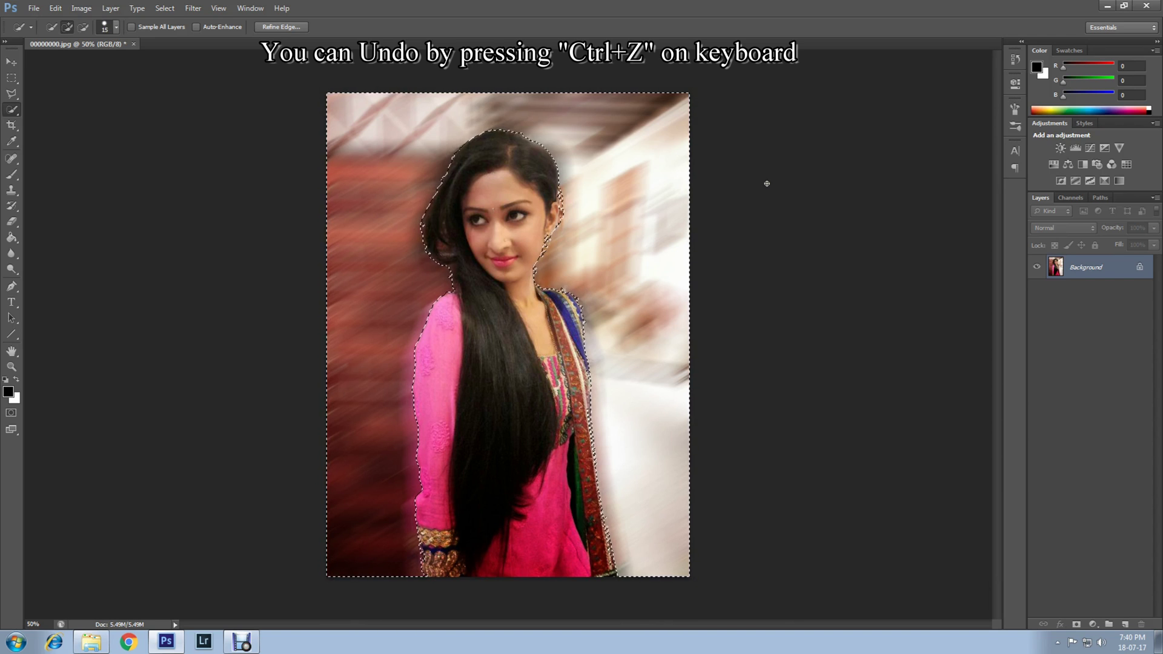
key("ctrl+z")
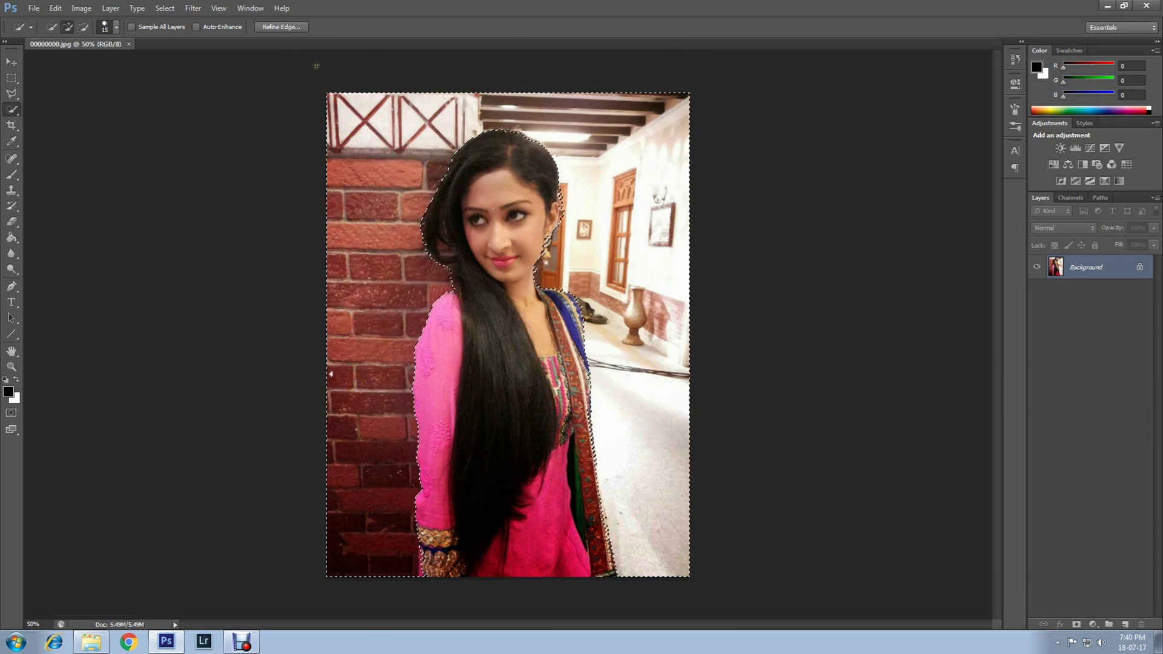
- Apply the Difference Clouds render filter to the selected background
left_click(193, 8)
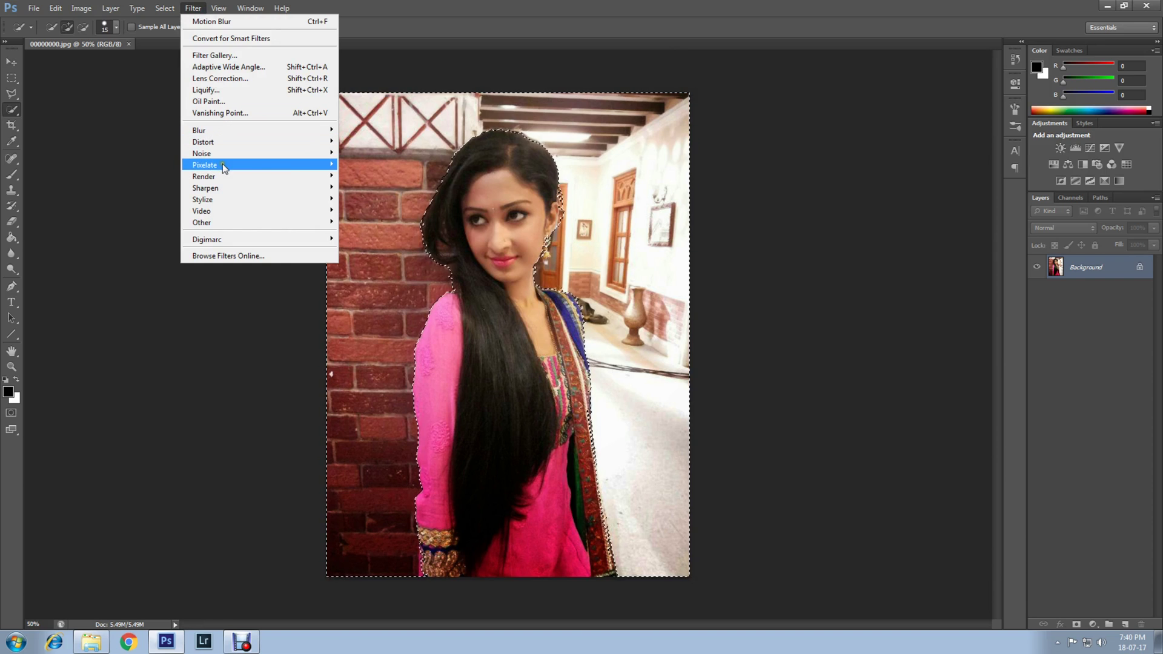
mouse_move(239, 177)
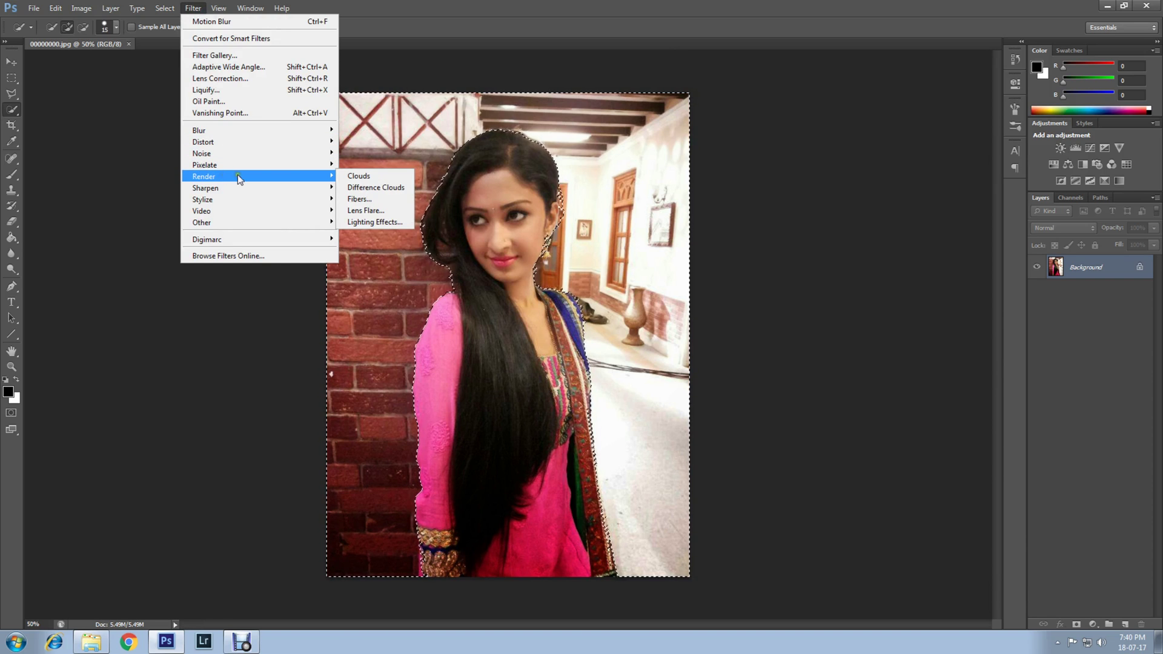
left_click(366, 188)
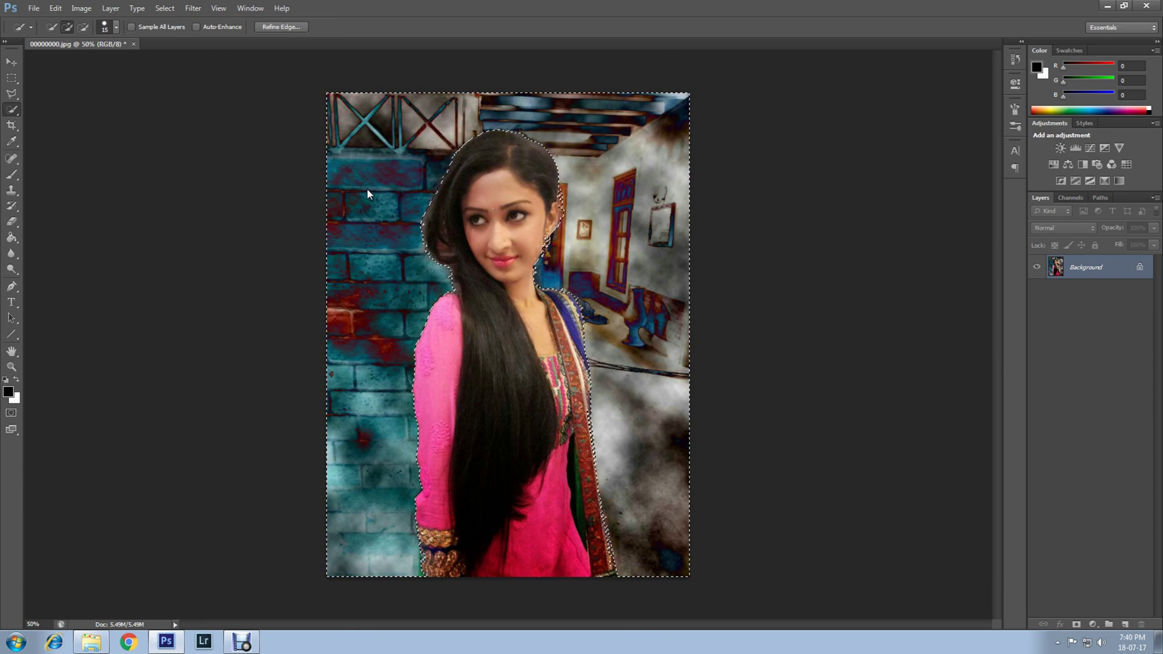
- Save the edited photo as a JPEG named gh in the Photo to edit folder at maximum quality 12
left_click(37, 8)
left_click(74, 150)
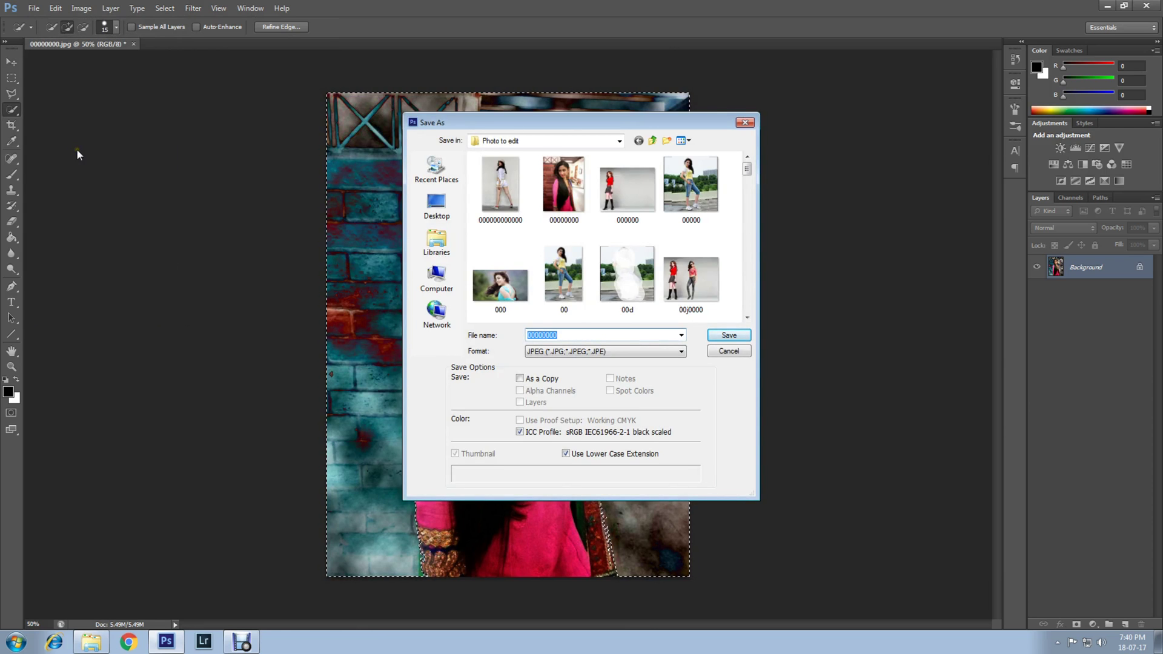
left_click(623, 351)
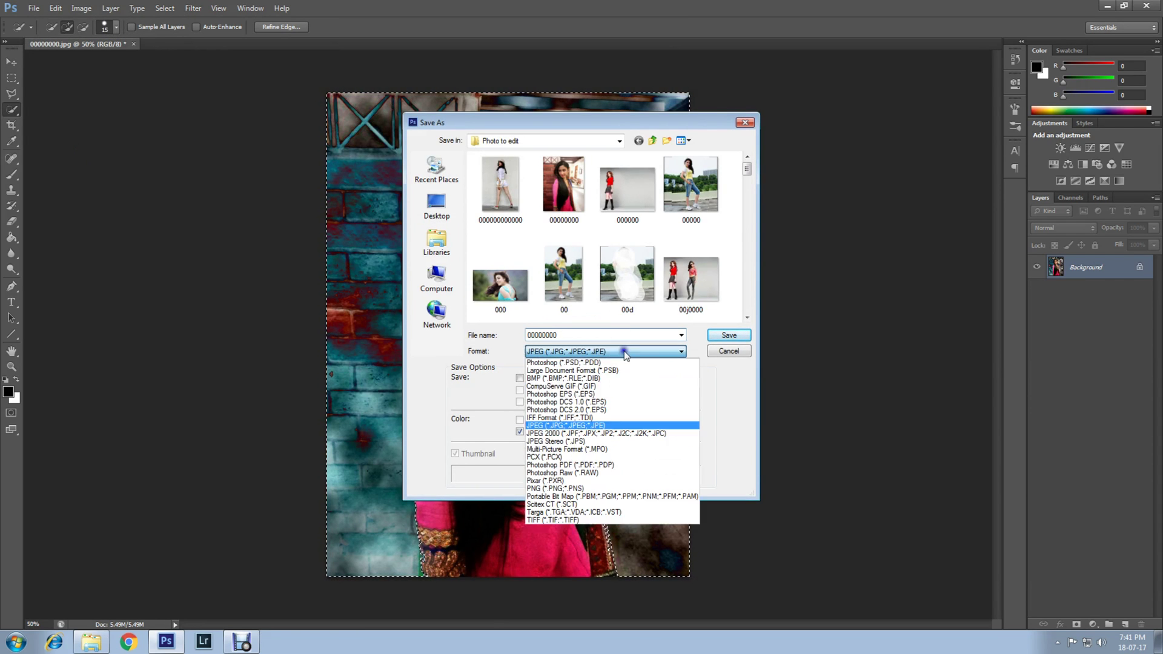
left_click(584, 425)
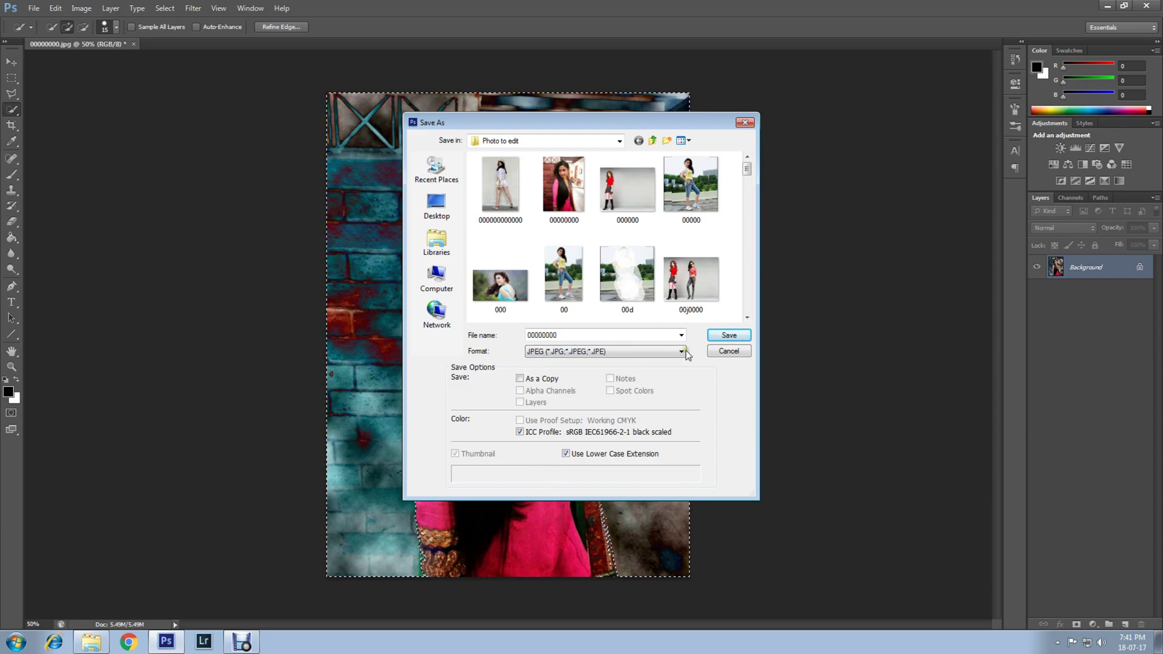
double_click(547, 334)
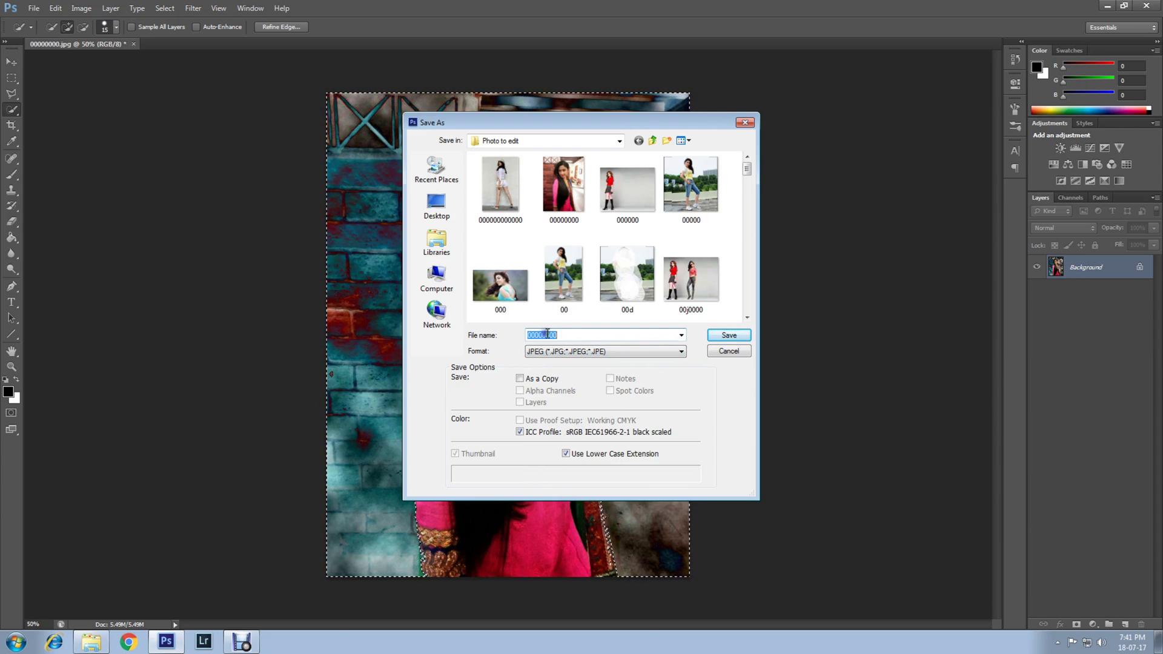
type("gh")
left_click(729, 335)
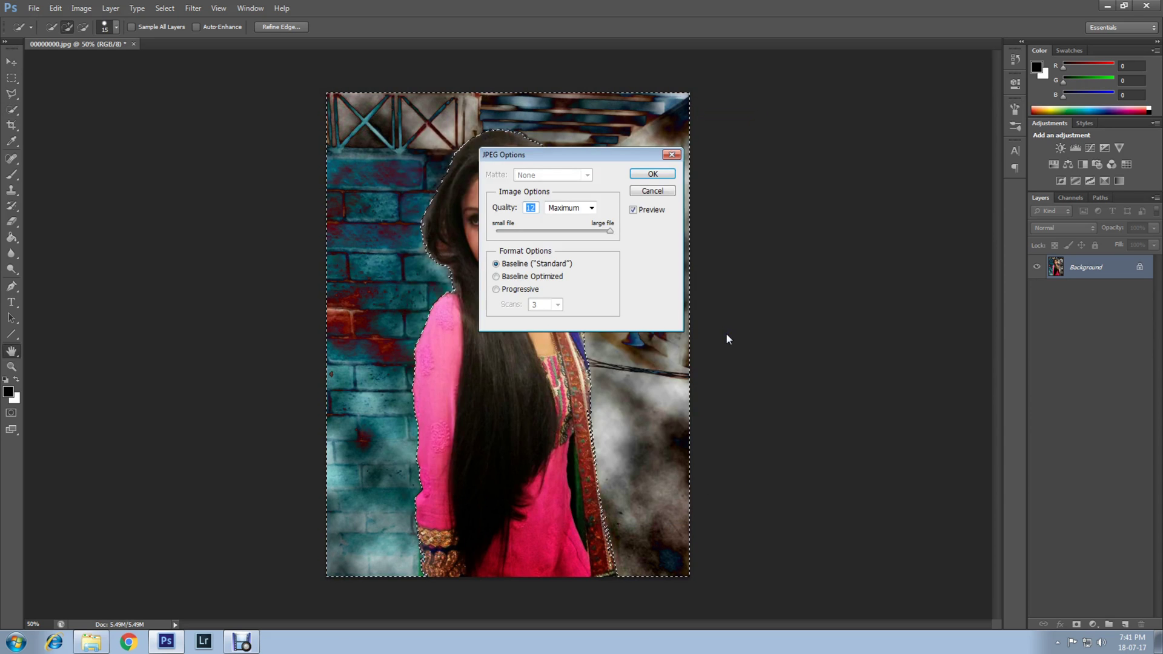
left_click(652, 175)
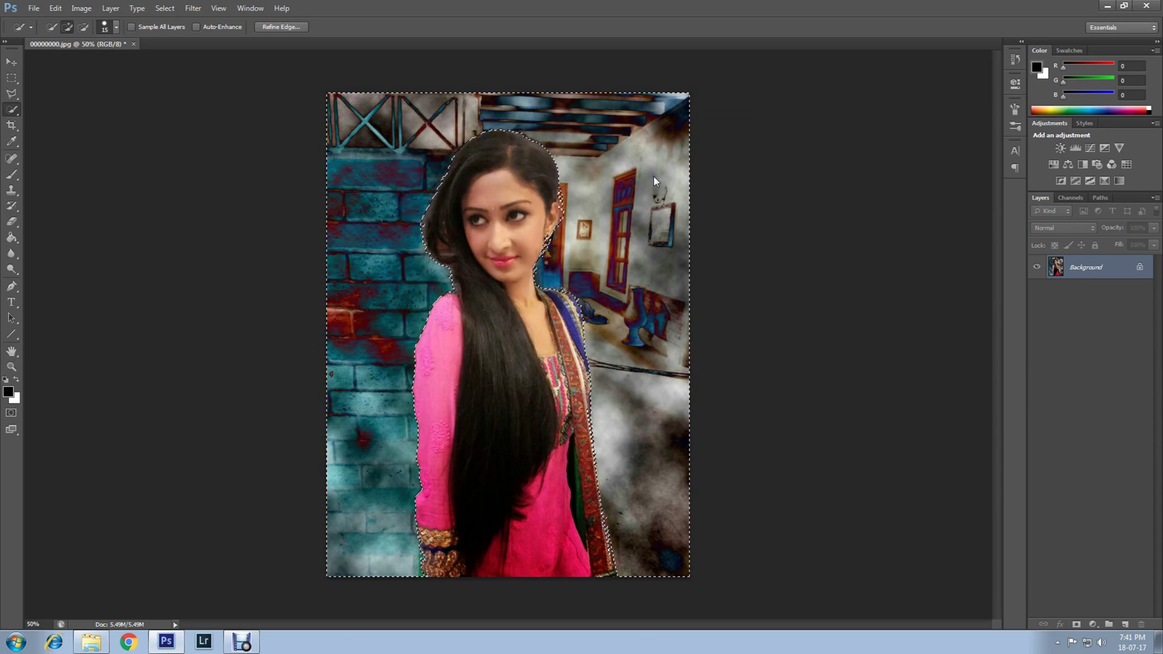